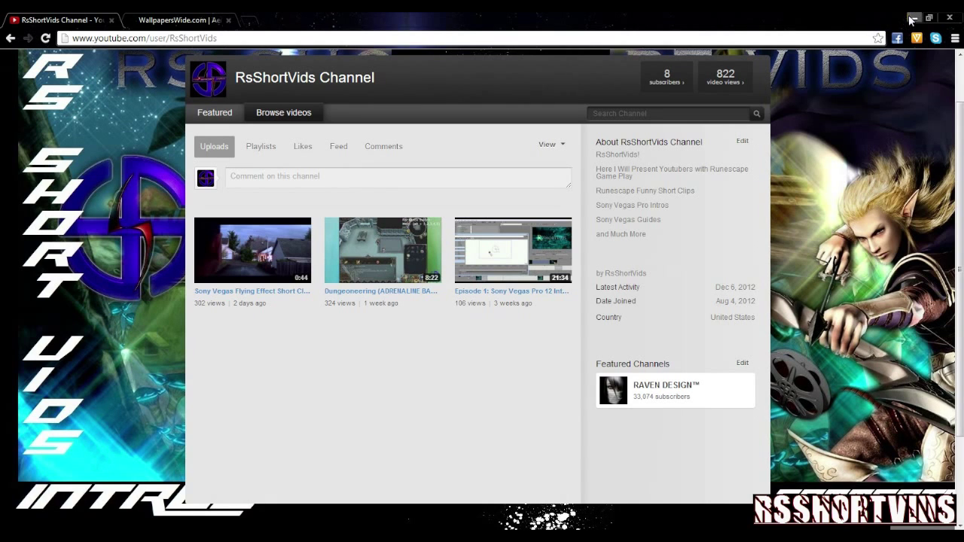
Step: Switch to the WallpapersWide page in Chrome and look through the Aero desktop wallpapers
left_click(911, 19)
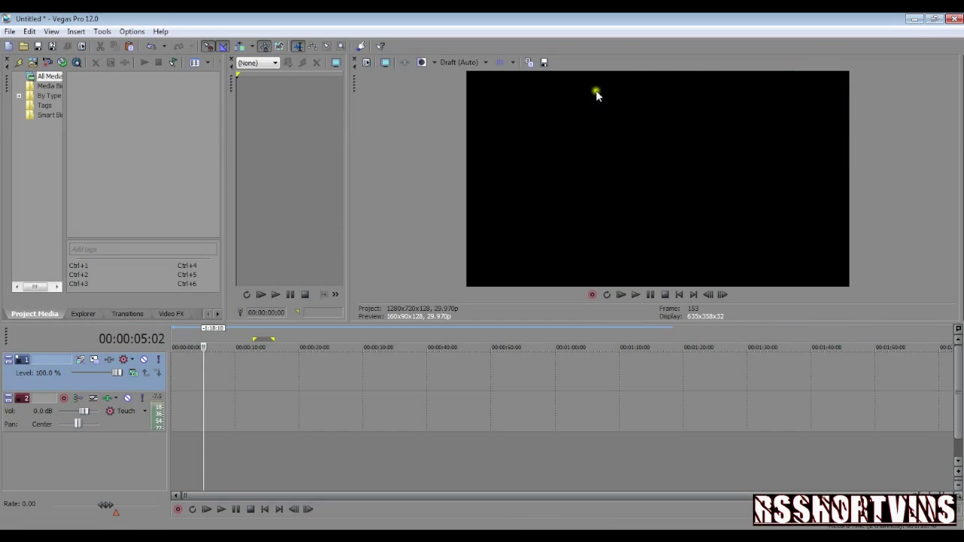
left_click(911, 18)
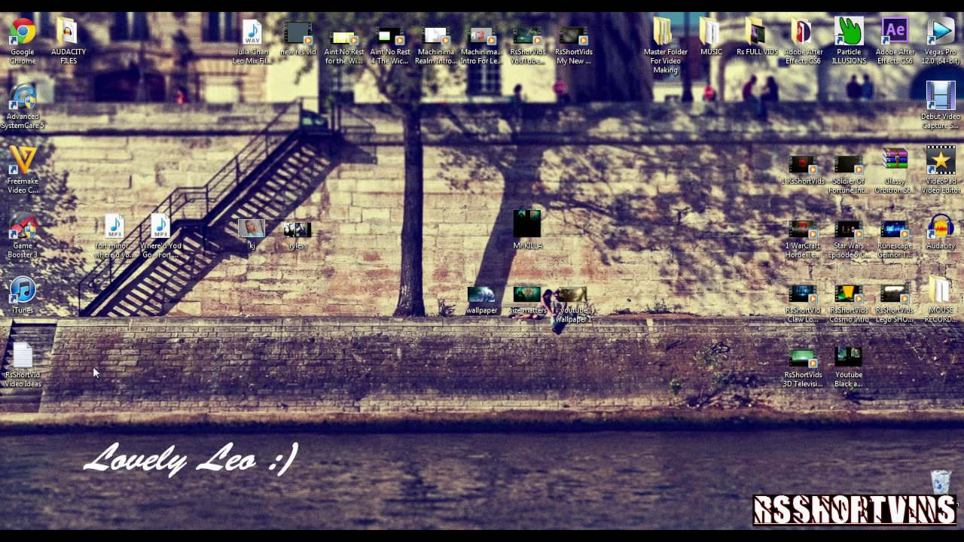
left_click(93, 369)
left_click(89, 529)
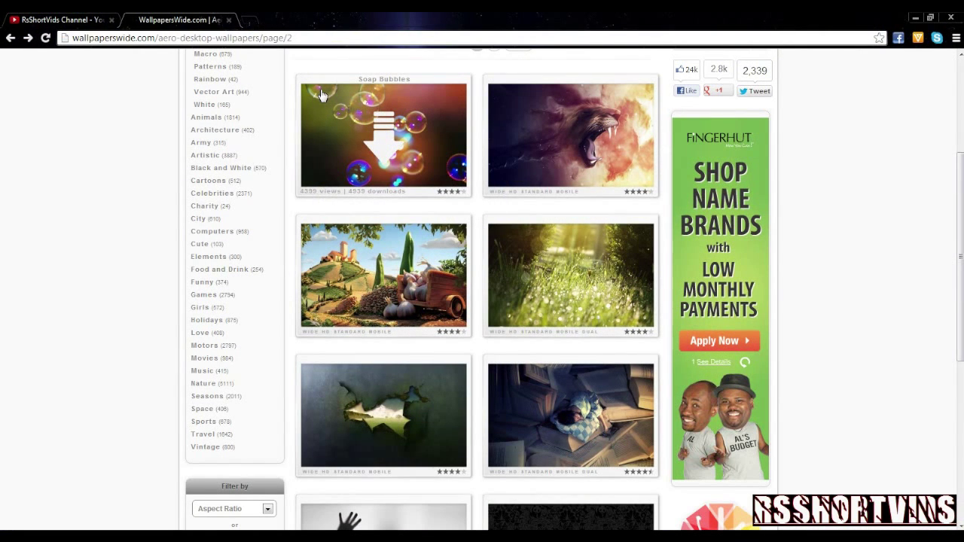
scroll(224, 477, "up", 1)
scroll(116, 200, "down", 1)
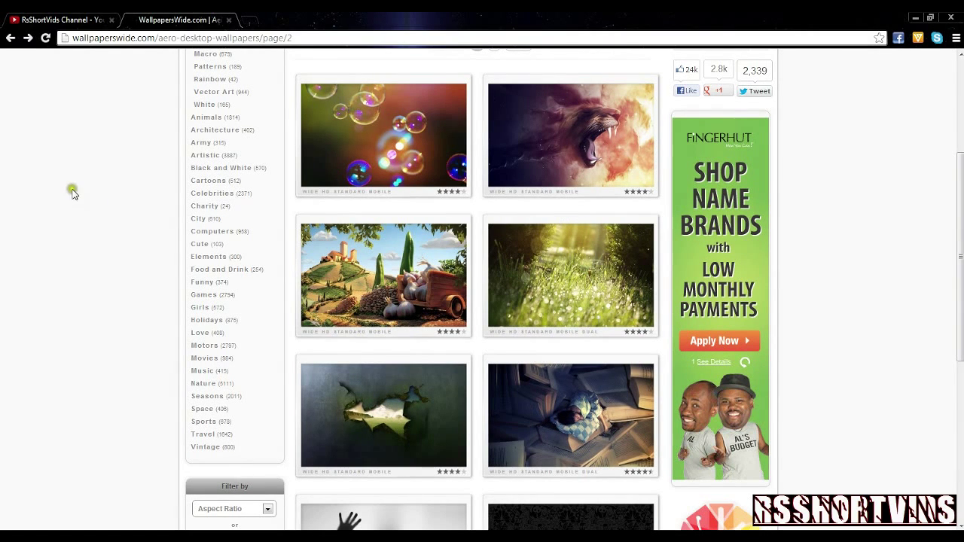
Step: Open the Lion wallpaper on WallpapersWide and download it in the HD 16:9 size 1920x1080
mouse_move(605, 117)
left_click(604, 117)
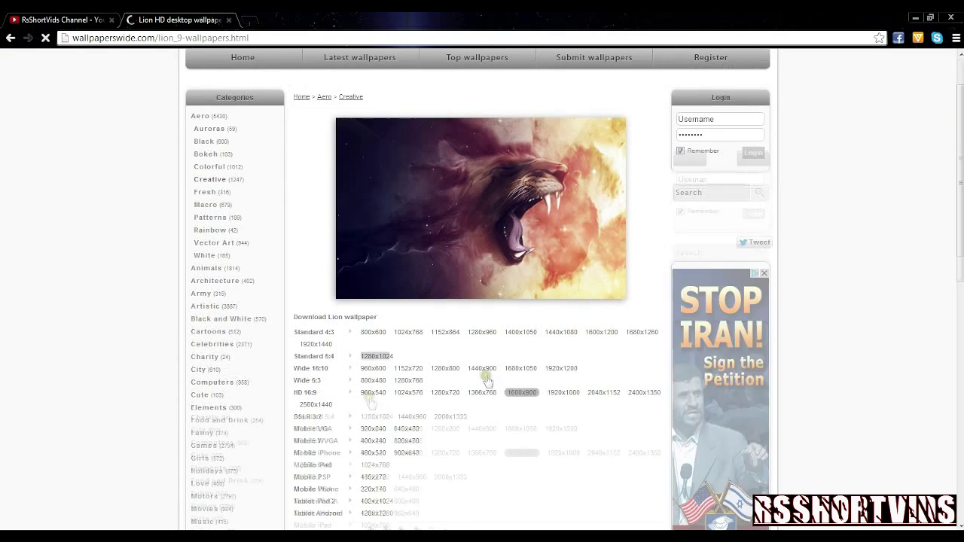
scroll(498, 339, "down", 1)
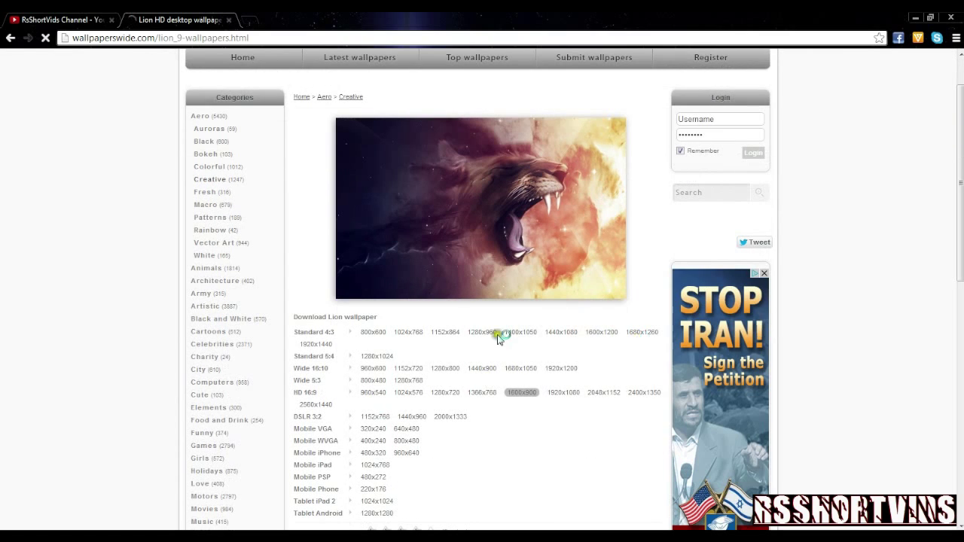
left_click(563, 393)
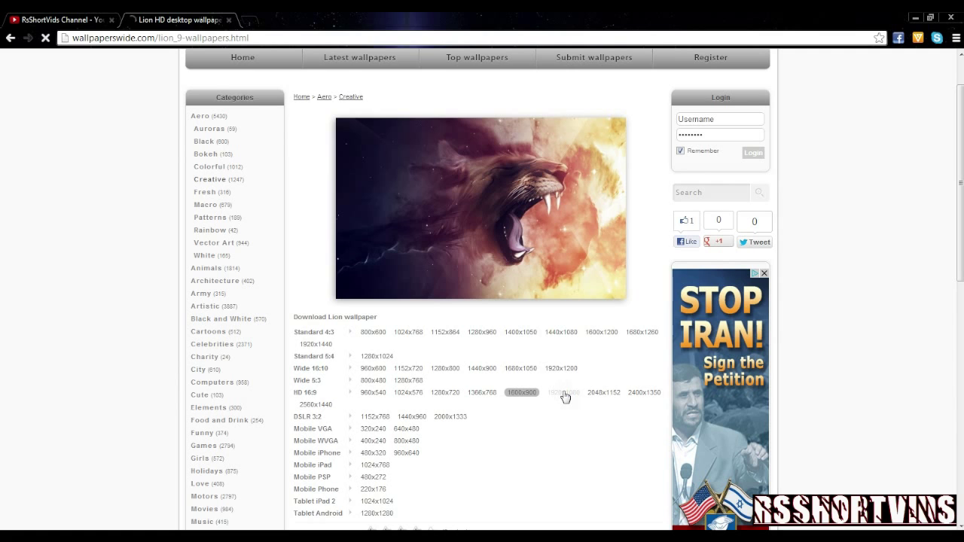
key("super+Down")
left_click_drag(91, 480, 43, 459)
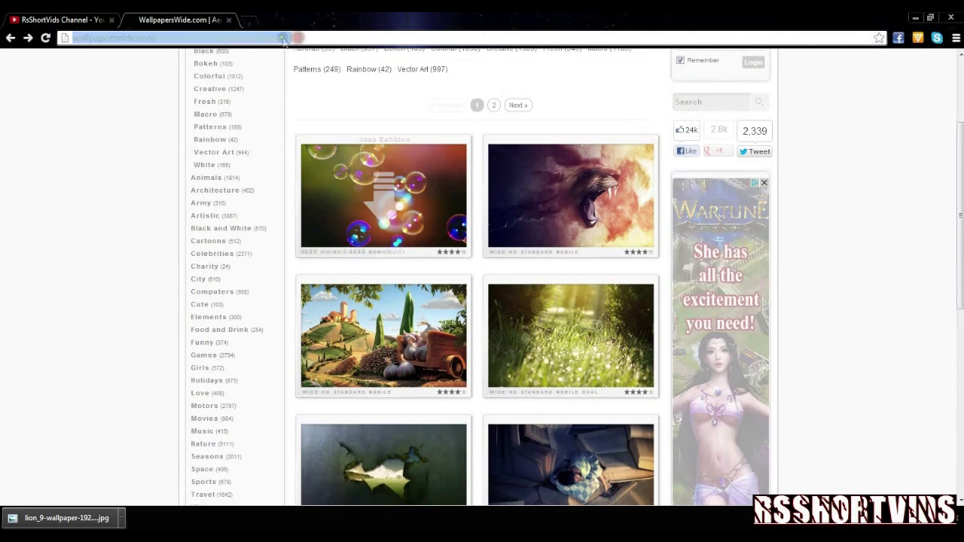
left_click(299, 38)
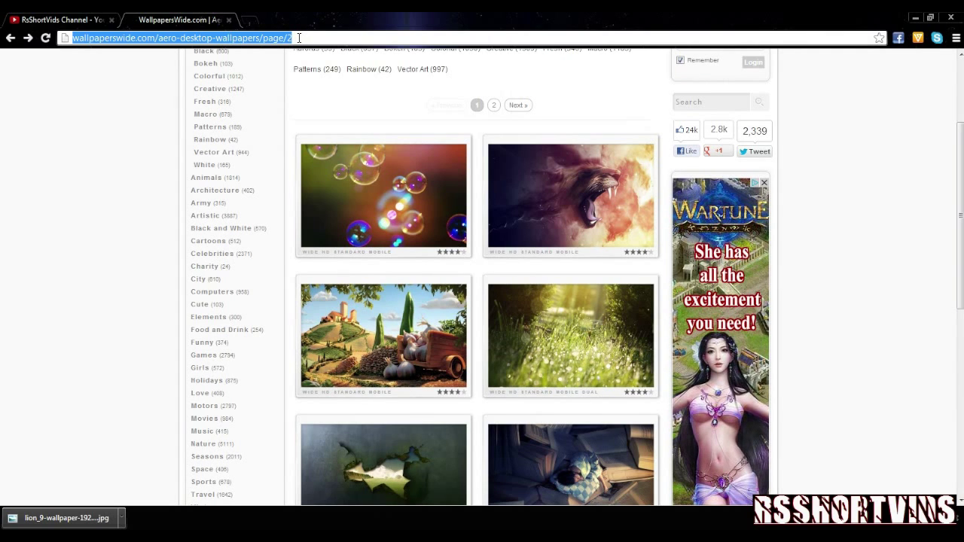
left_click(299, 38)
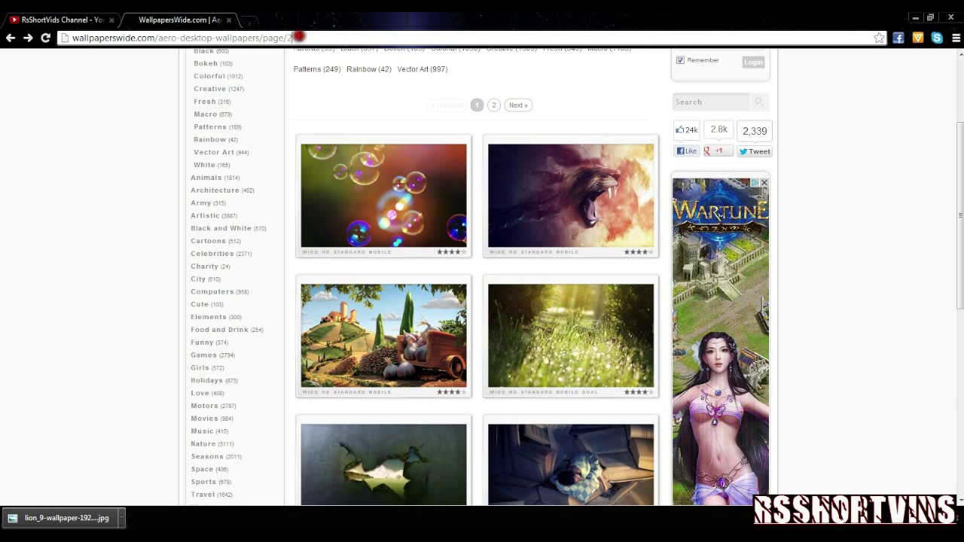
Step: Open google.com in a new tab and search Google Images for "mage wallpaper", browsing the results
left_click(248, 20)
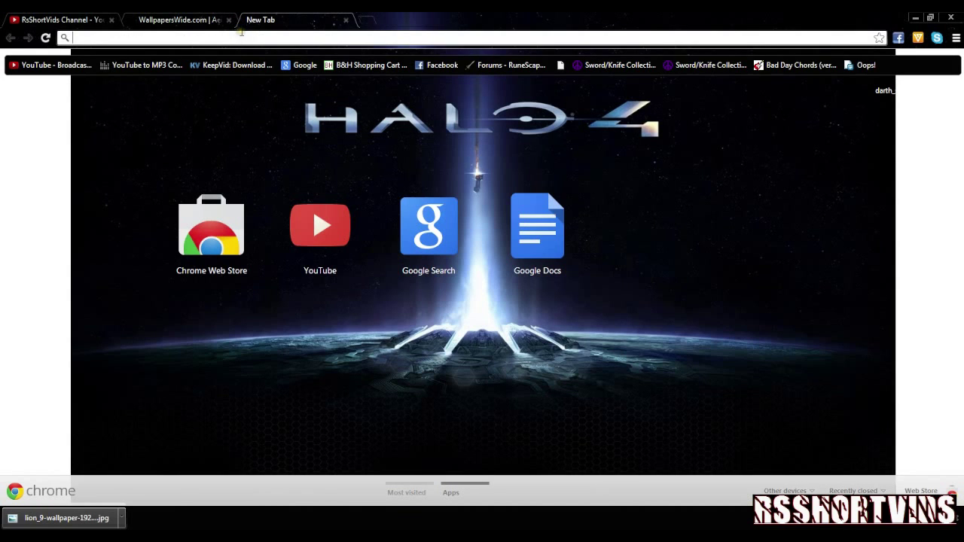
type("google.com")
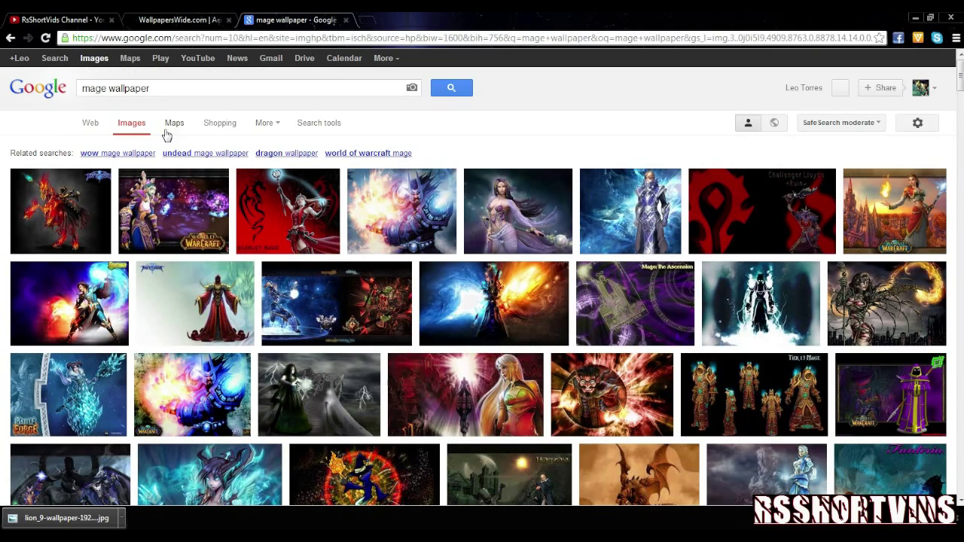
scroll(477, 342, "down", 15)
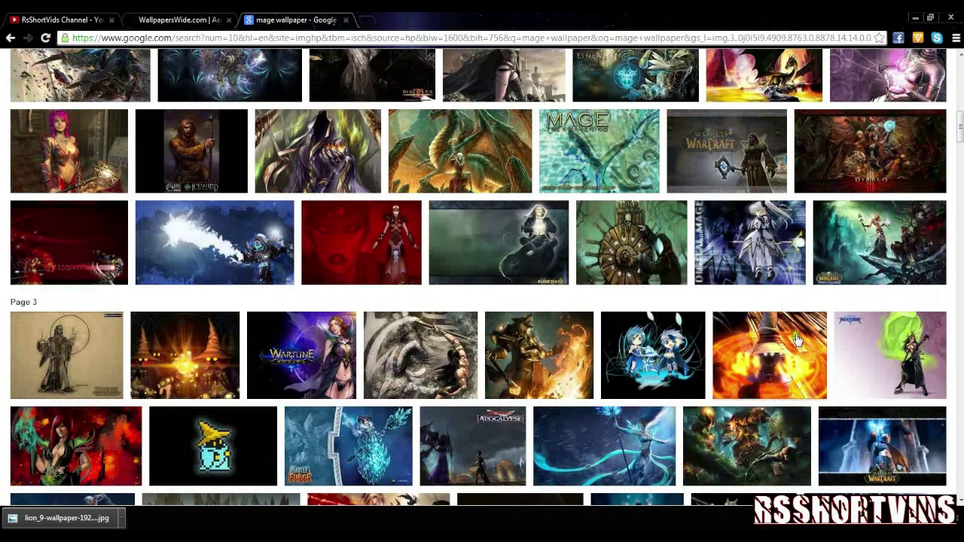
mouse_move(504, 239)
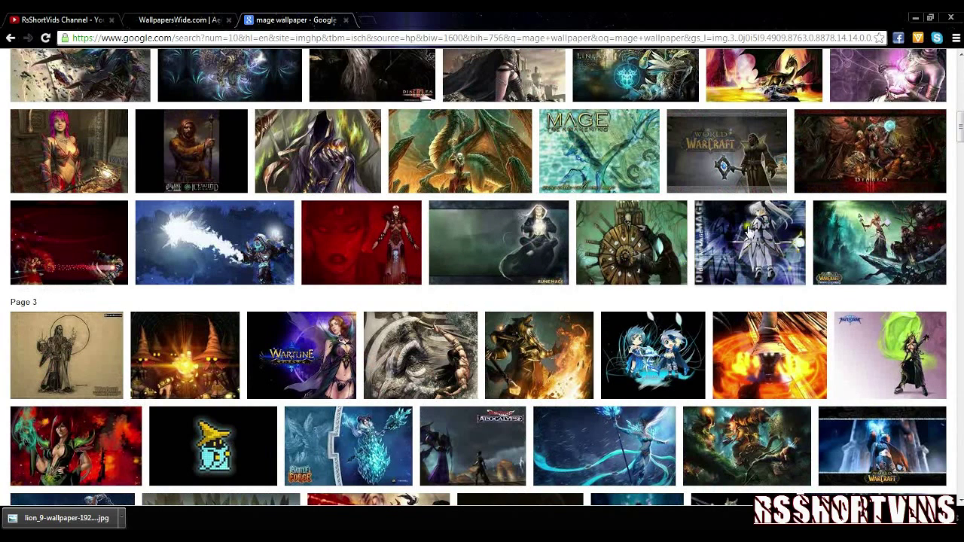
mouse_move(847, 151)
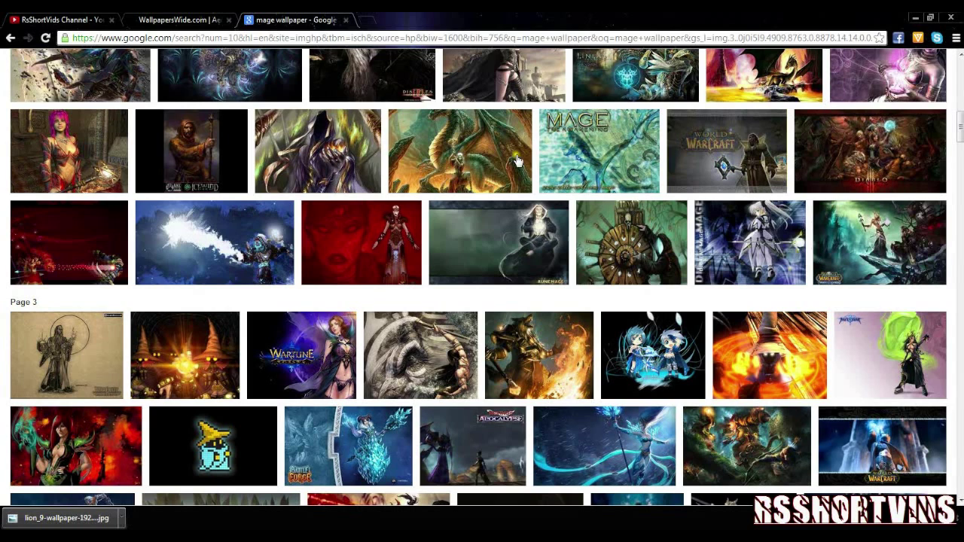
mouse_move(479, 158)
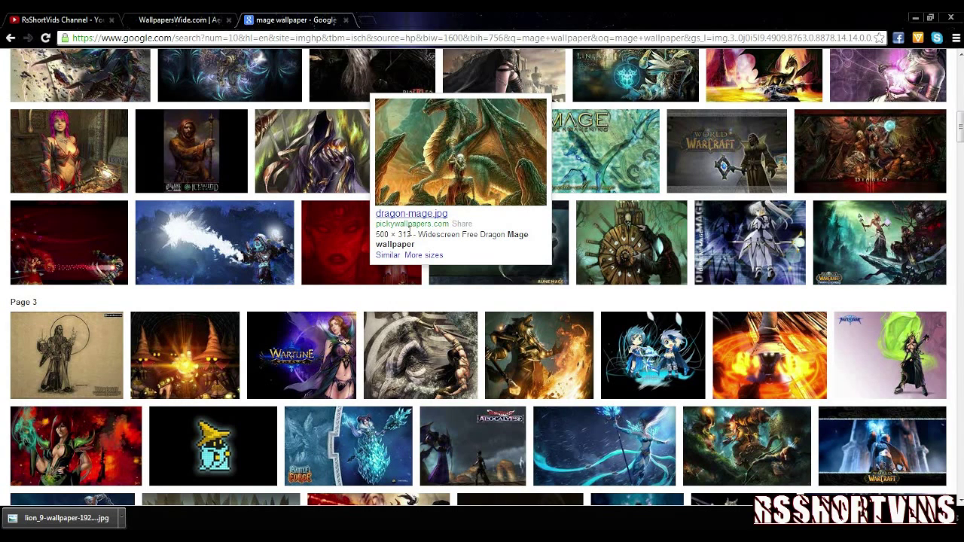
Step: Open the 1920 × 1200 hooded mage wallpaper from goodfon.com at full size and save the image
scroll(409, 235, "down", 7)
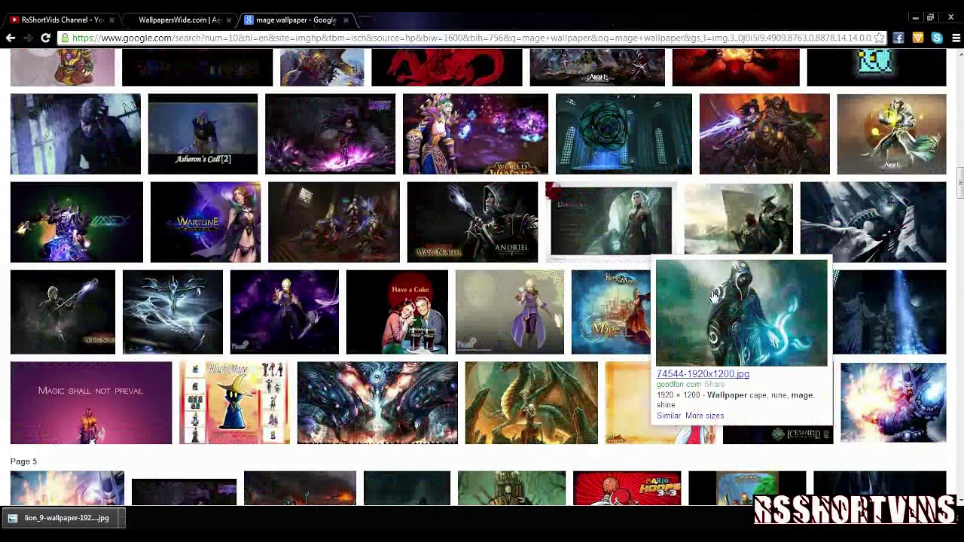
left_click(717, 374)
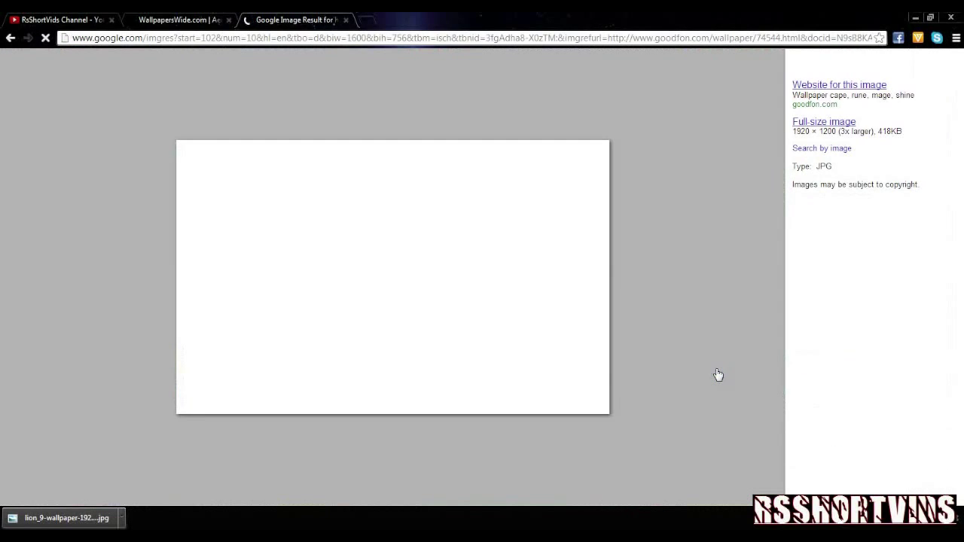
left_click(822, 128)
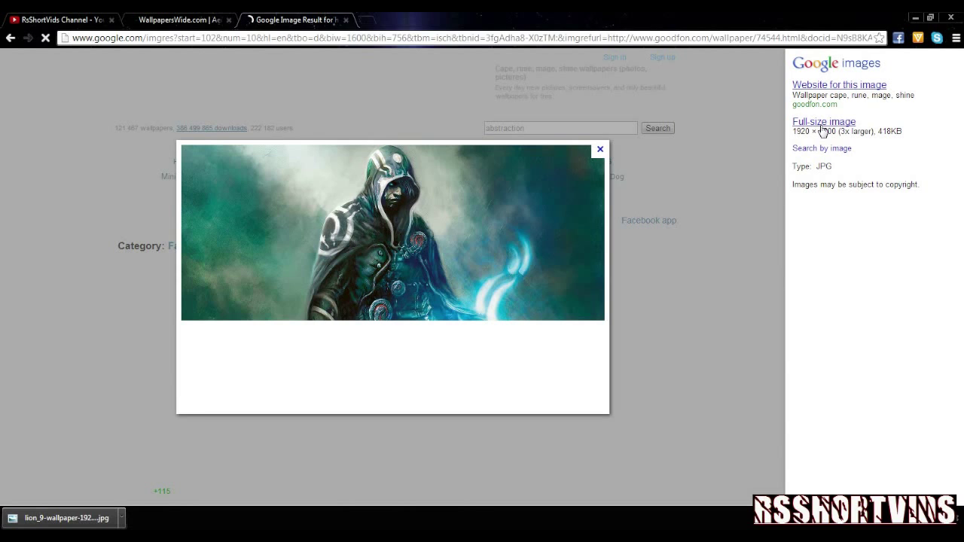
left_click(823, 127)
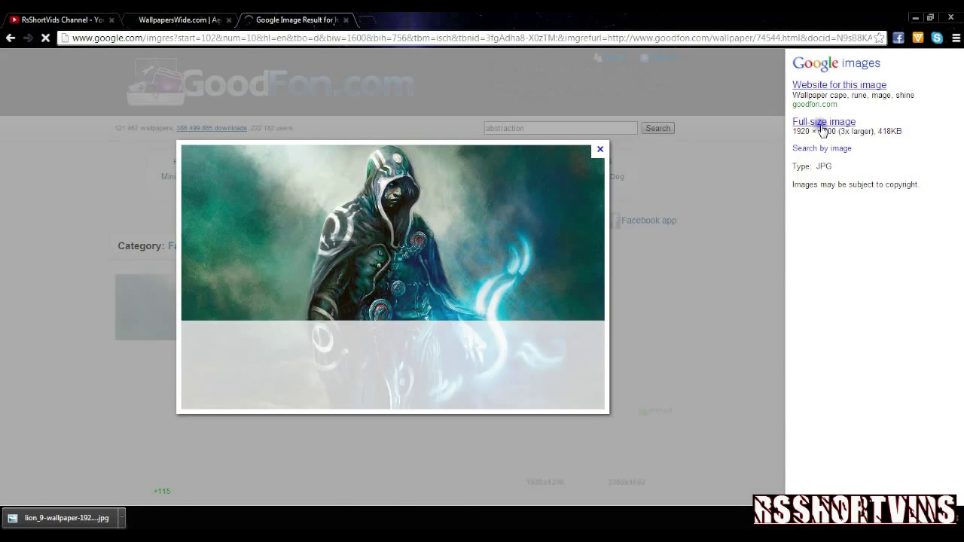
right_click(823, 131)
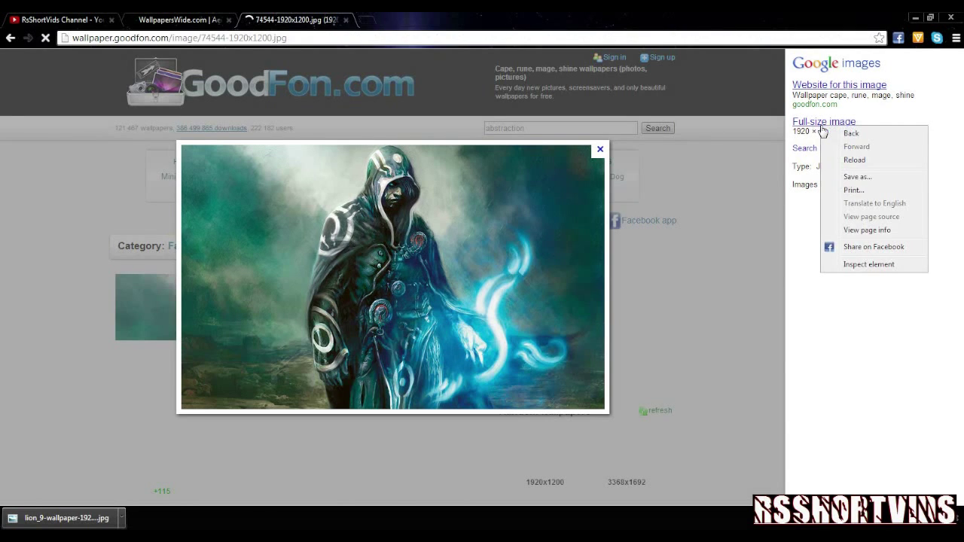
left_click(884, 318)
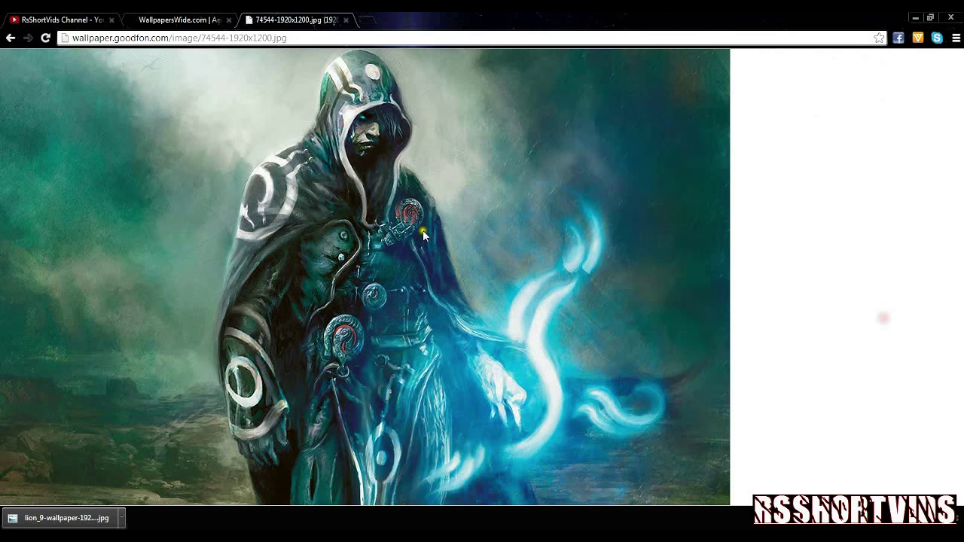
key("ctrl+w")
Step: Search Google for "castle wallpaper" in a new tab and download the 1920 × 1080 charming castle wallpaper
key("ctrl+t")
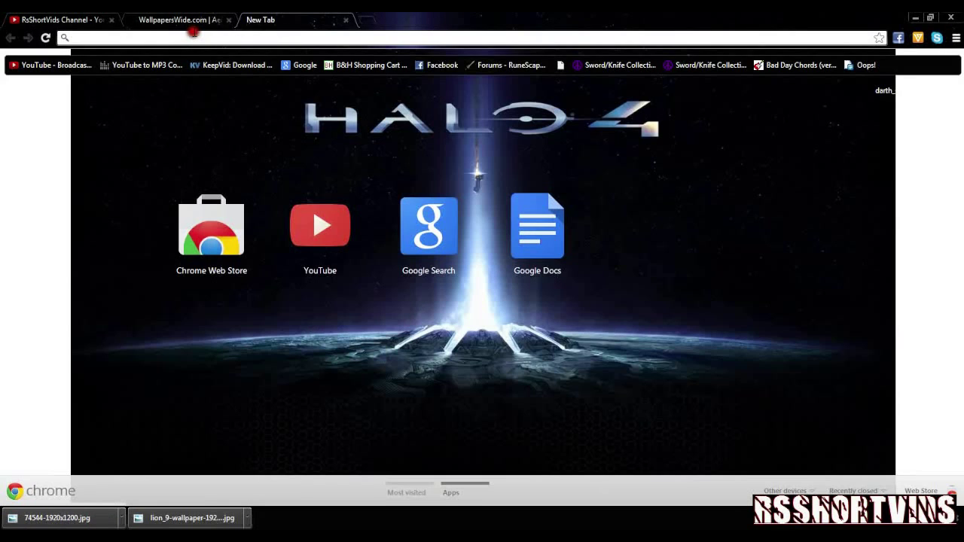
type("google.com")
key("Return")
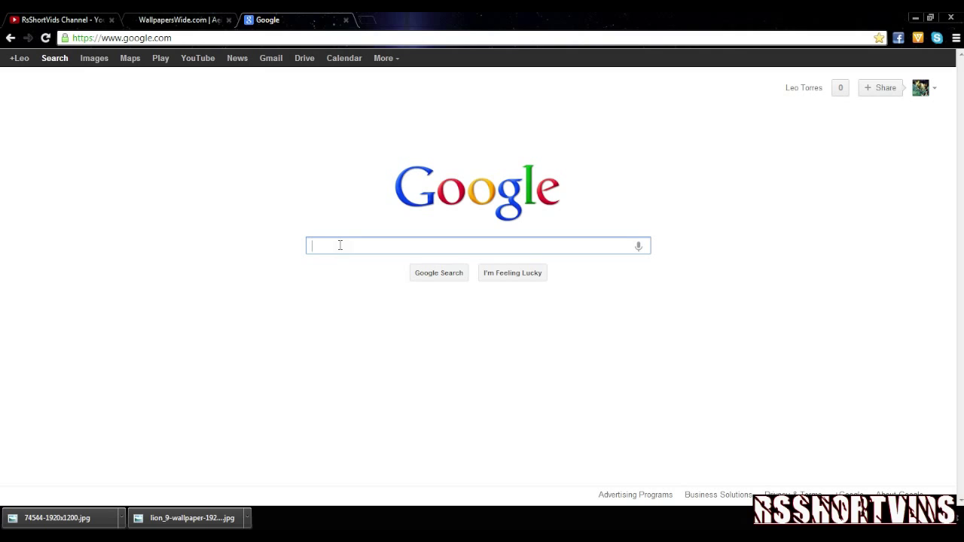
type("castle wa")
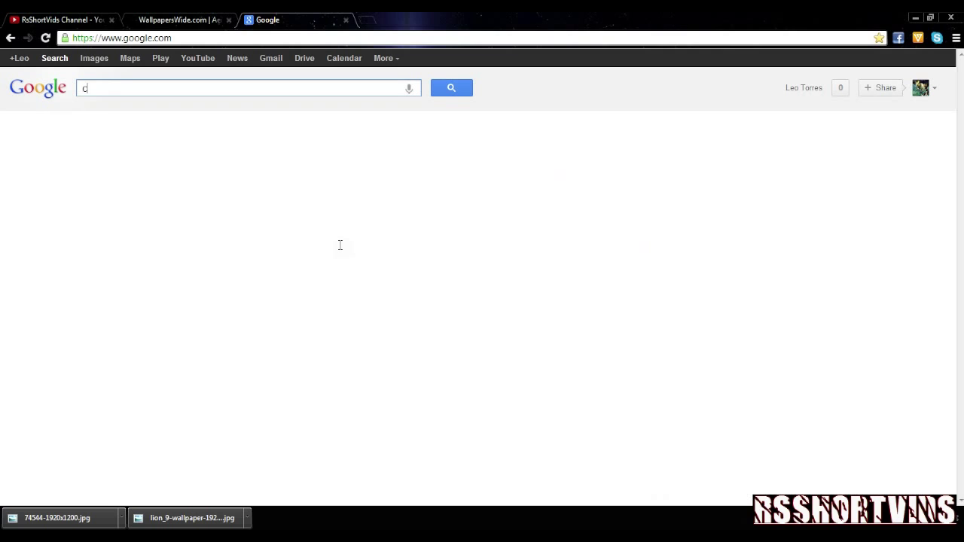
type("ll")
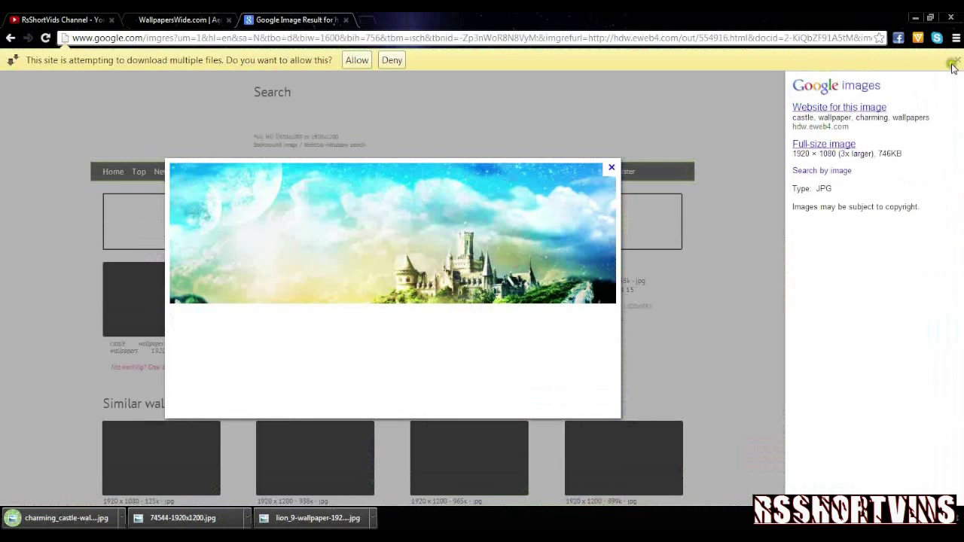
left_click(954, 61)
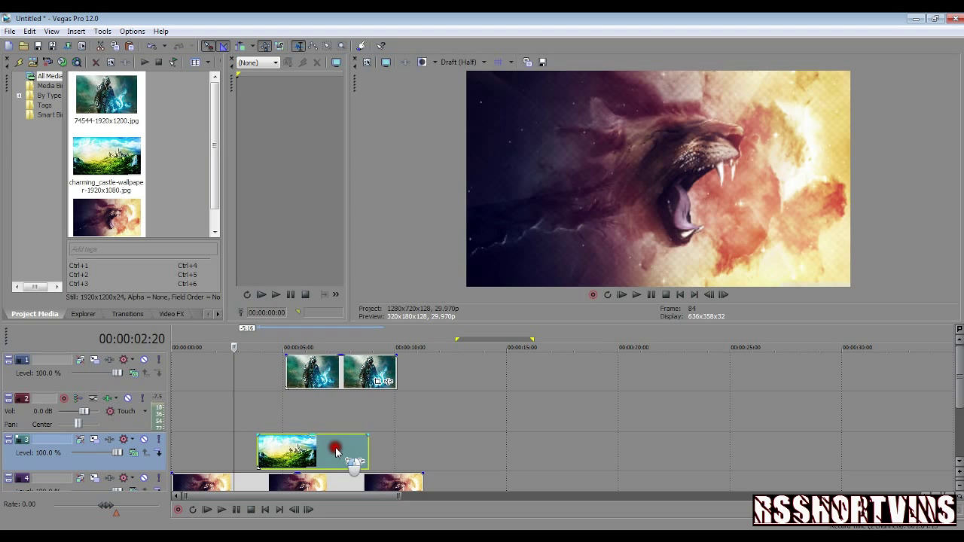
Step: In Vegas Pro, move the castle image on track 3 to start at about 2 seconds and the mage image on track 1 to about 10 seconds
left_click_drag(335, 447, 283, 446)
left_click_drag(309, 373, 425, 373)
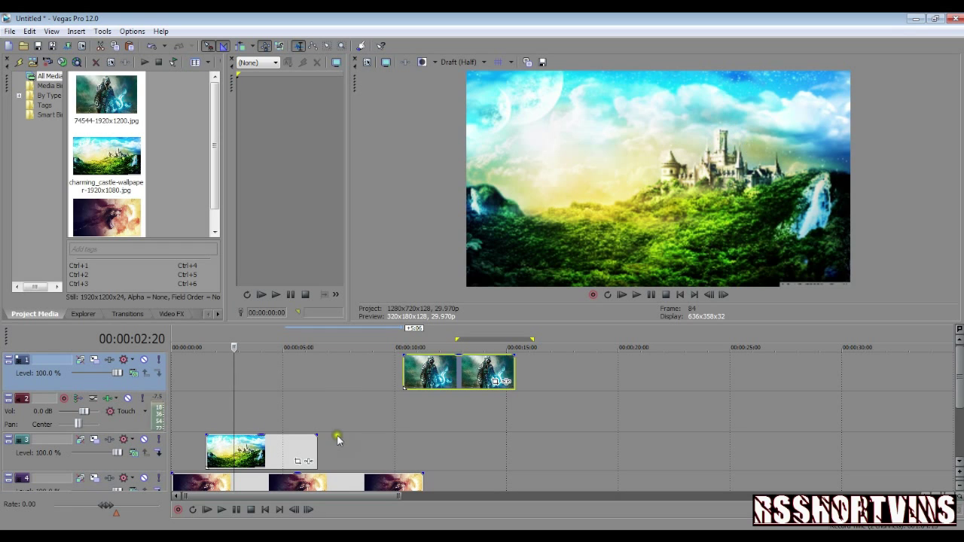
mouse_move(244, 450)
left_mouse_down()
mouse_move(319, 451)
mouse_move(256, 450)
left_mouse_up()
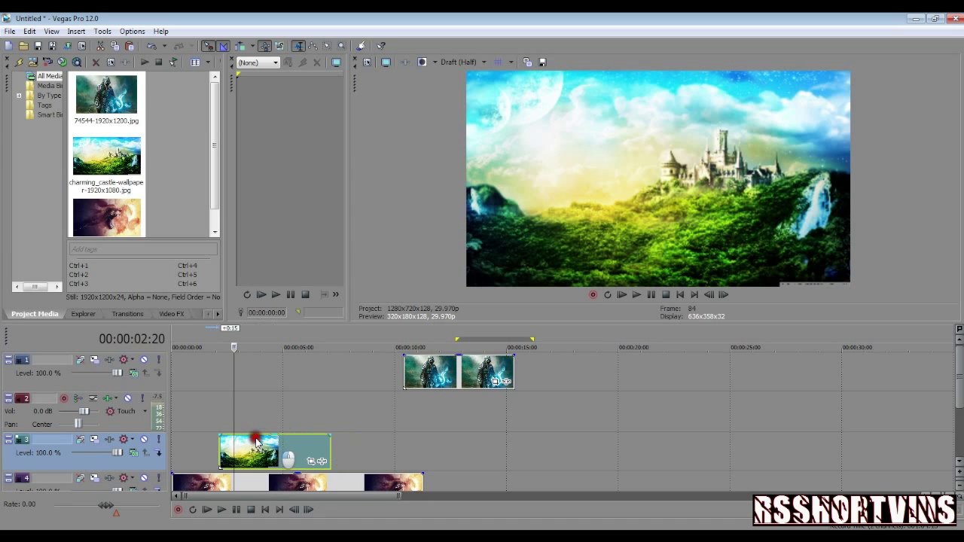
Step: Enable the mask in the castle event's Pan/Crop and trace it along the castle and hills to cut out the sky
left_click(312, 462)
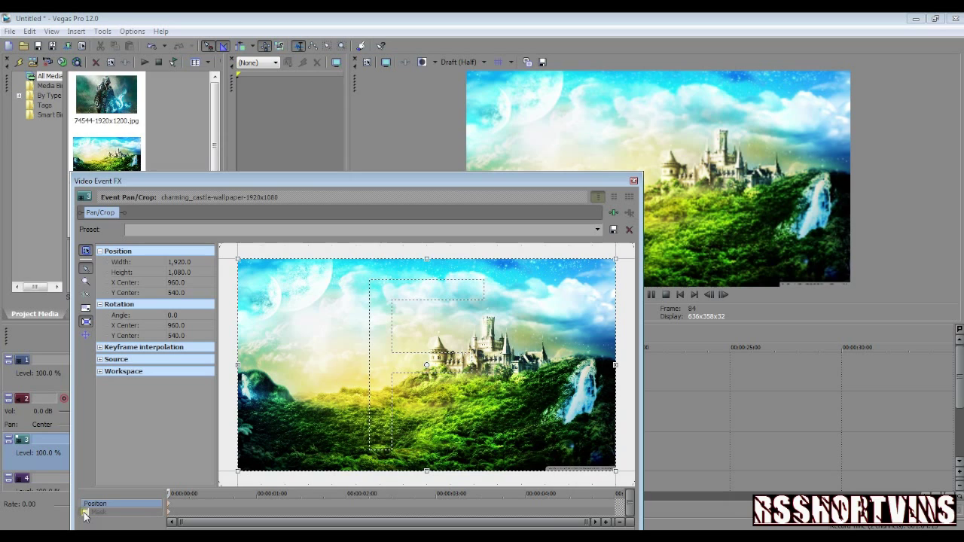
left_click(85, 512)
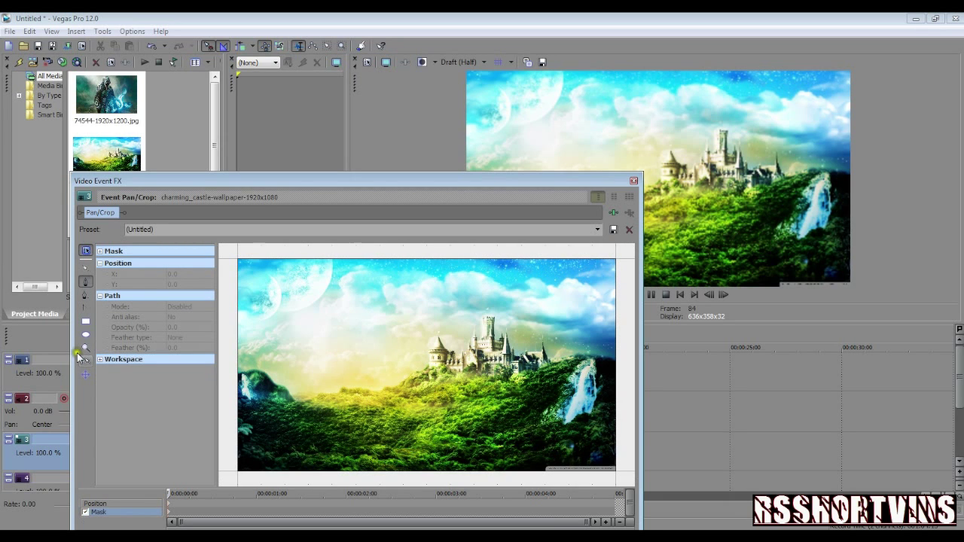
left_click(276, 389)
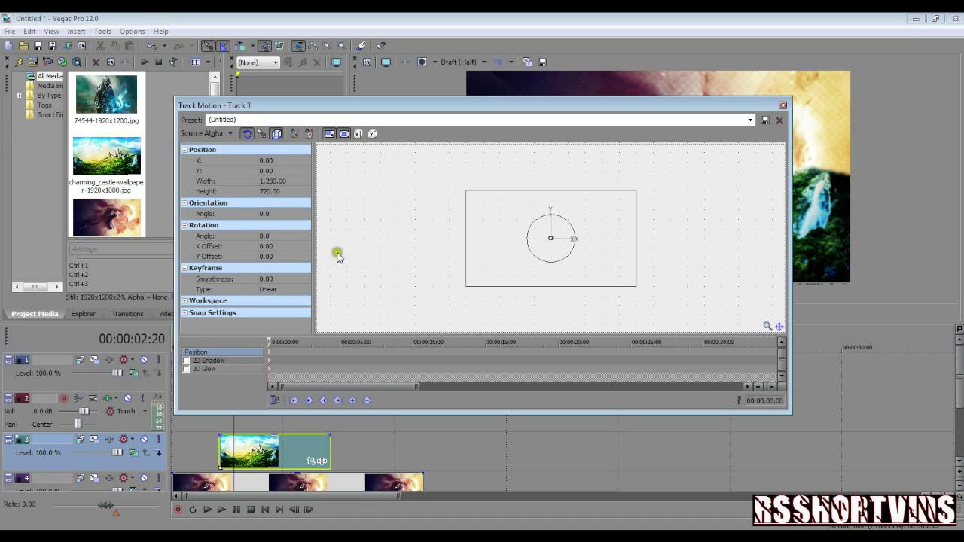
Step: Lower the masked castle with Track Motion on track 3 to a Y position of about -213.5
key("Escape")
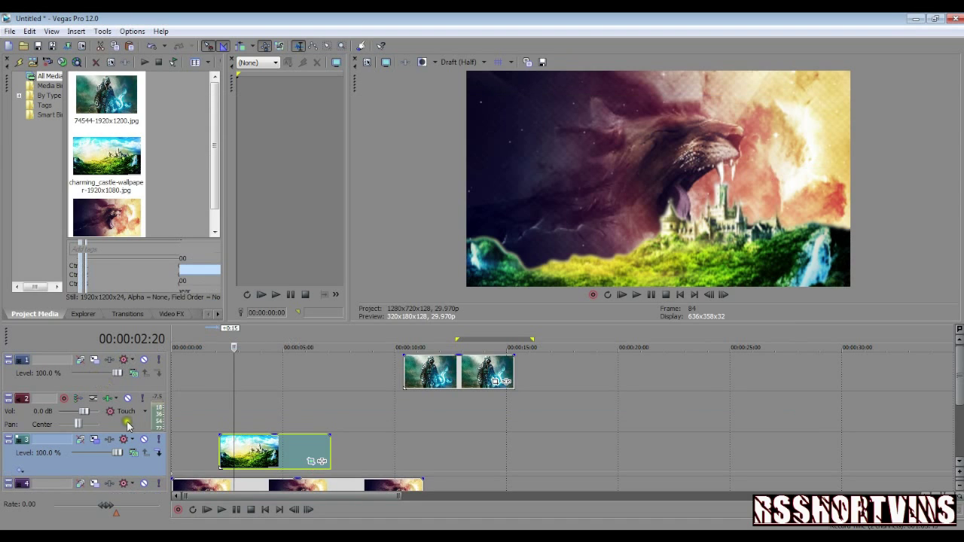
left_click(95, 441)
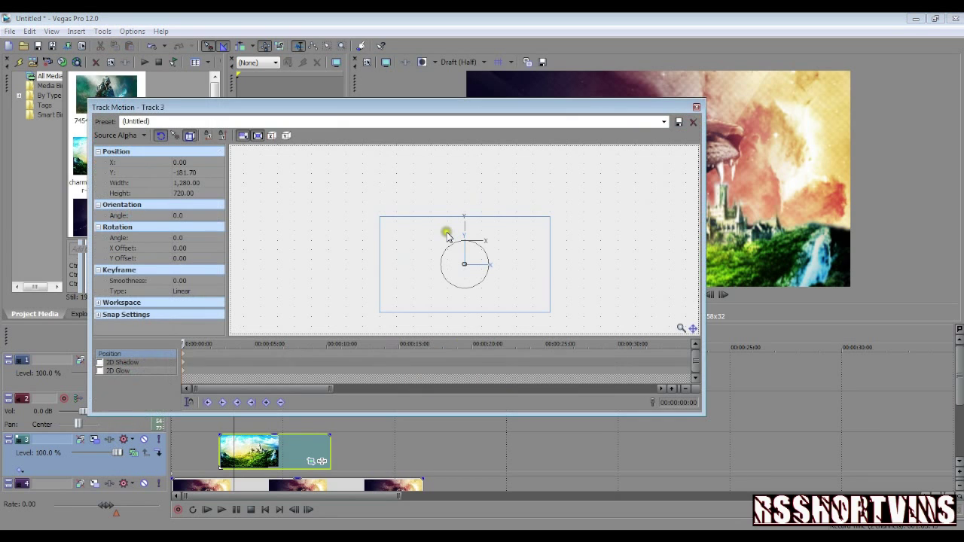
left_click_drag(447, 236, 430, 236)
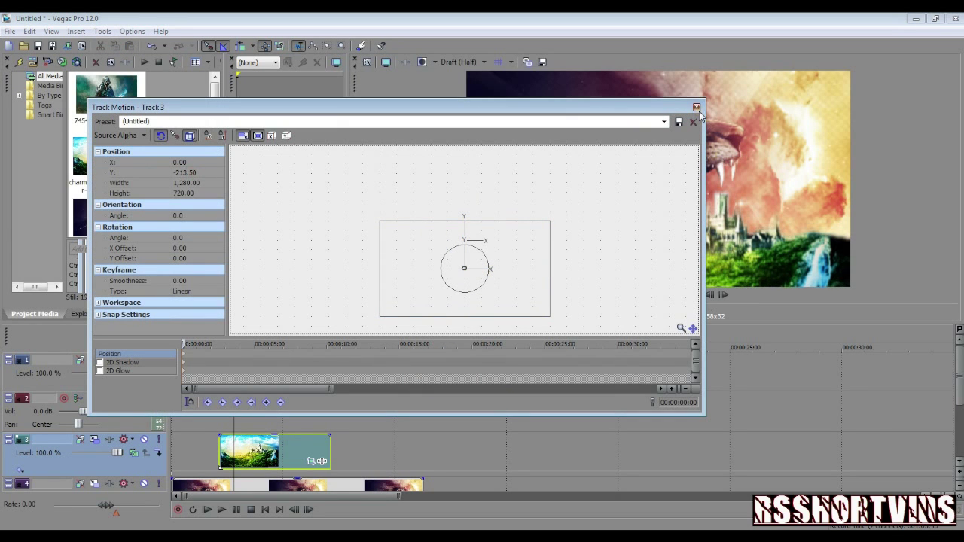
Step: Close the track 3 motion settings and move the mage image on track 1 to start at about 2 seconds, aligned with the castle
left_click(697, 107)
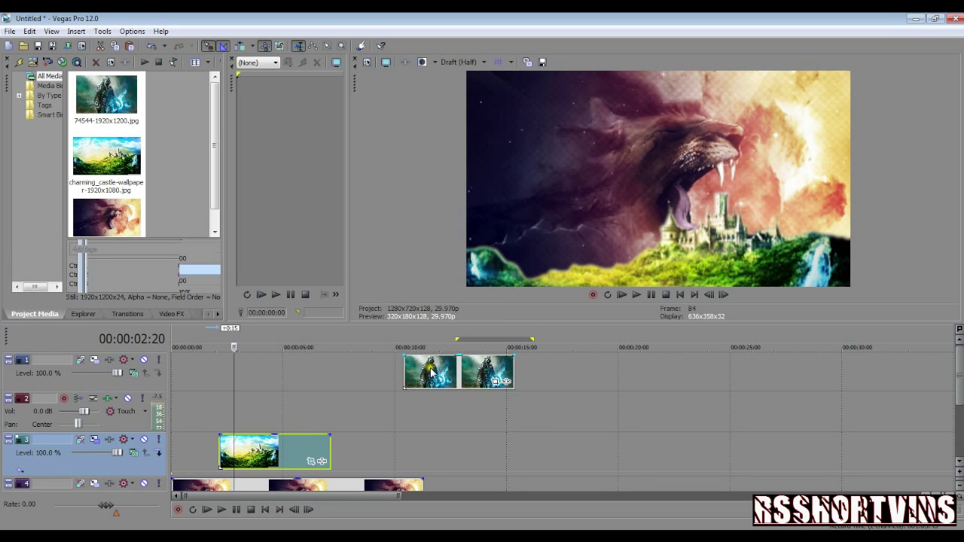
left_click_drag(465, 379, 279, 380)
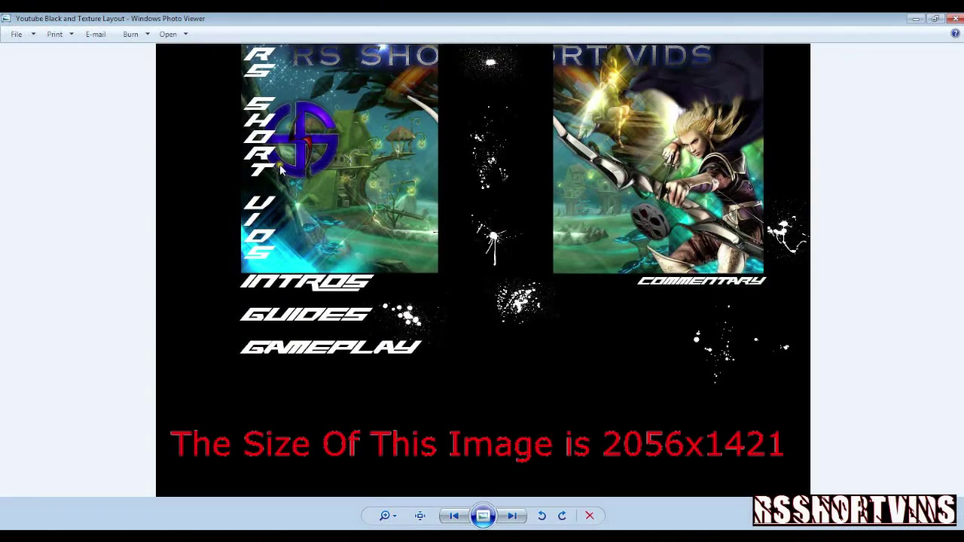
Step: Open the Youtube Black and Texture Layout image in Paint and enlarge its canvas to 4200 × 2720 px
right_click(285, 160)
mouse_move(336, 170)
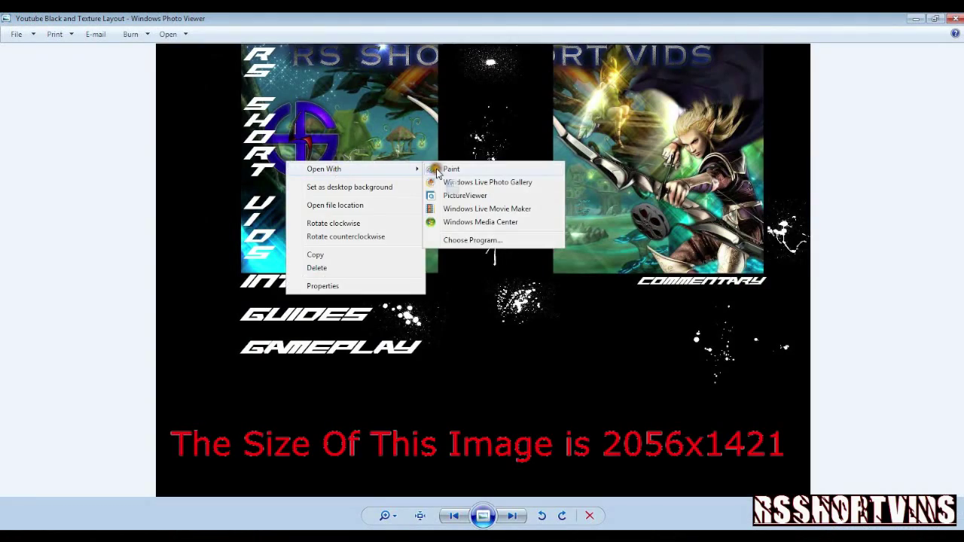
left_click(439, 168)
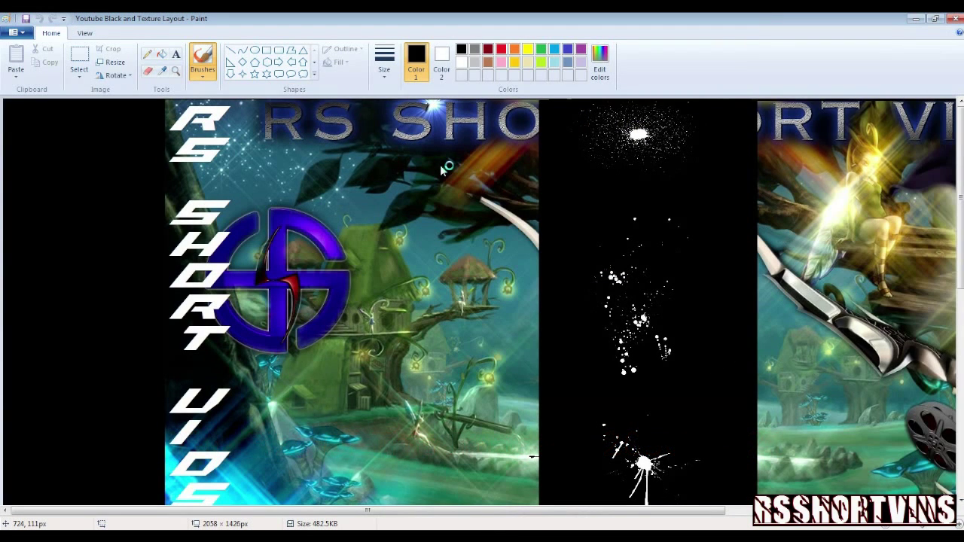
scroll(444, 167, "down", 3)
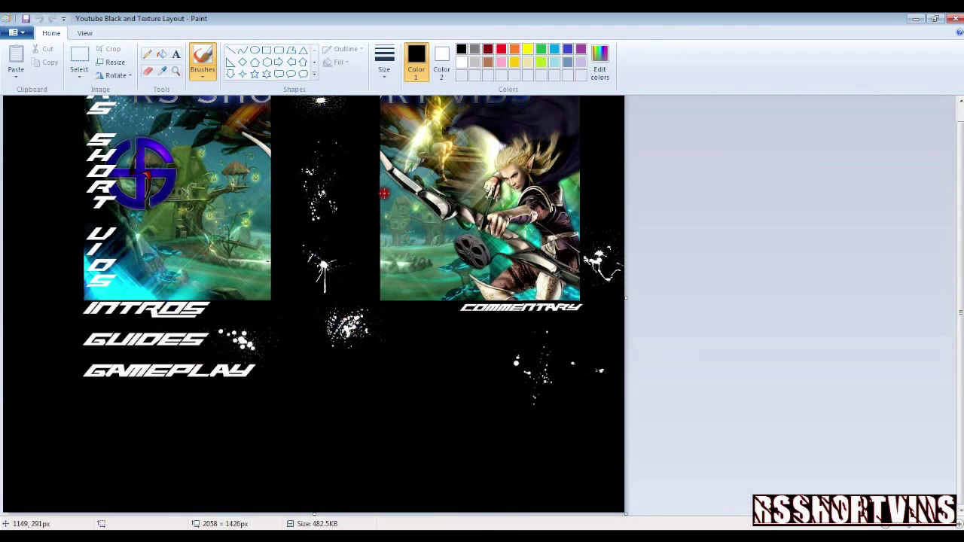
scroll(527, 377, "down", 1)
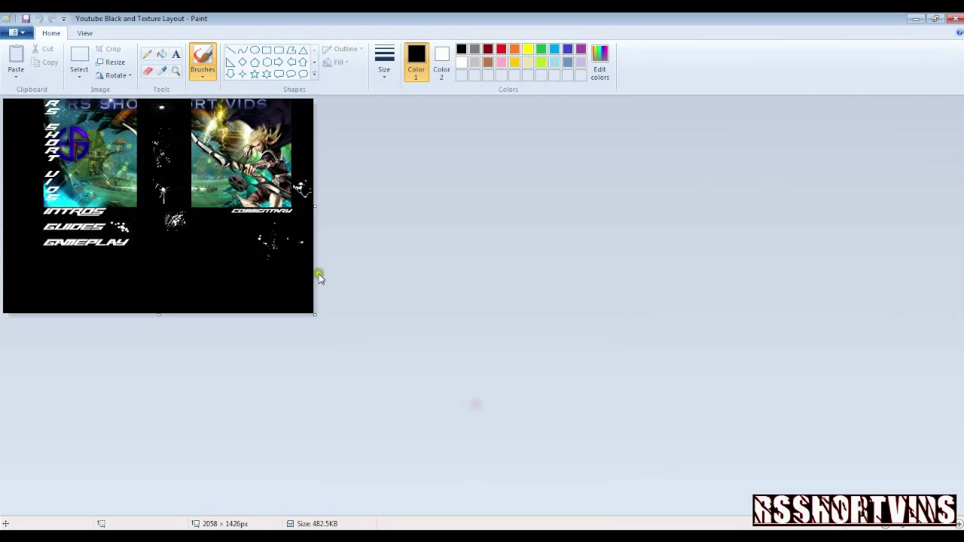
left_click_drag(315, 316, 637, 510)
Step: Insert the finished Rs Short Vids composite from file and place it on the blank canvas beside the layout
left_click(15, 76)
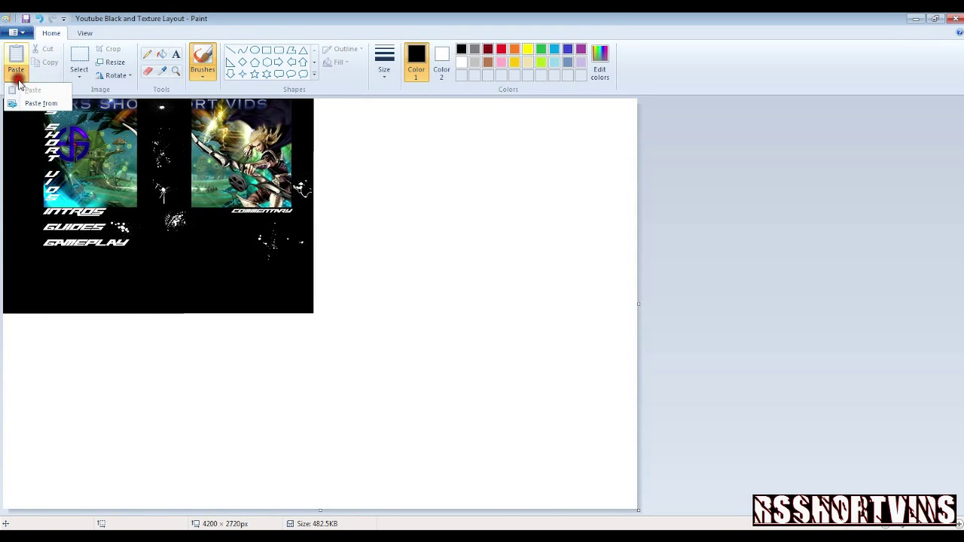
left_click(22, 103)
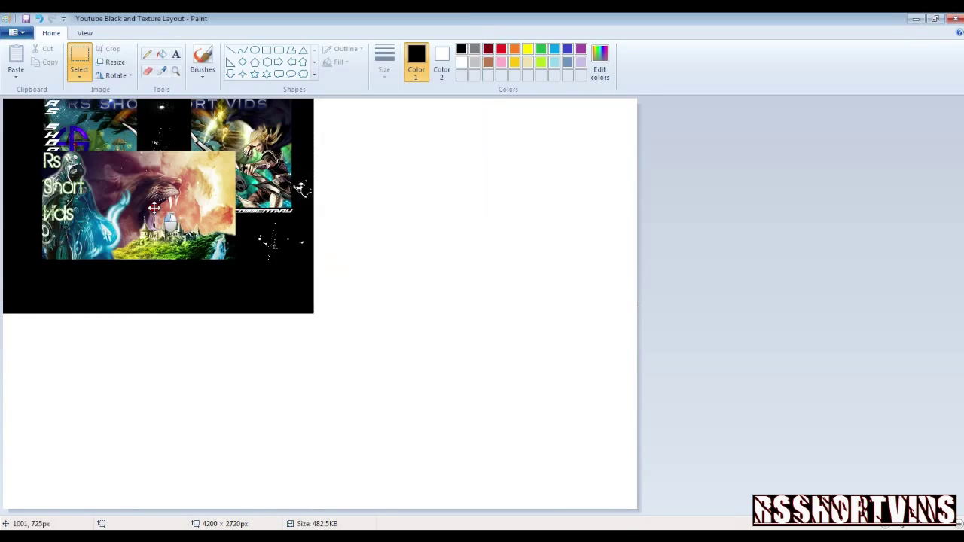
left_click_drag(155, 207, 154, 255)
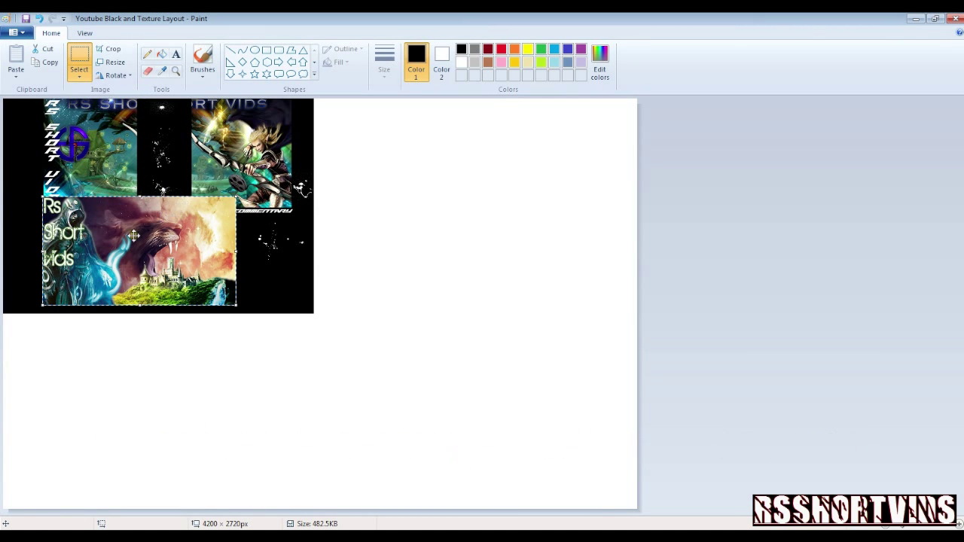
left_click_drag(150, 217, 166, 198)
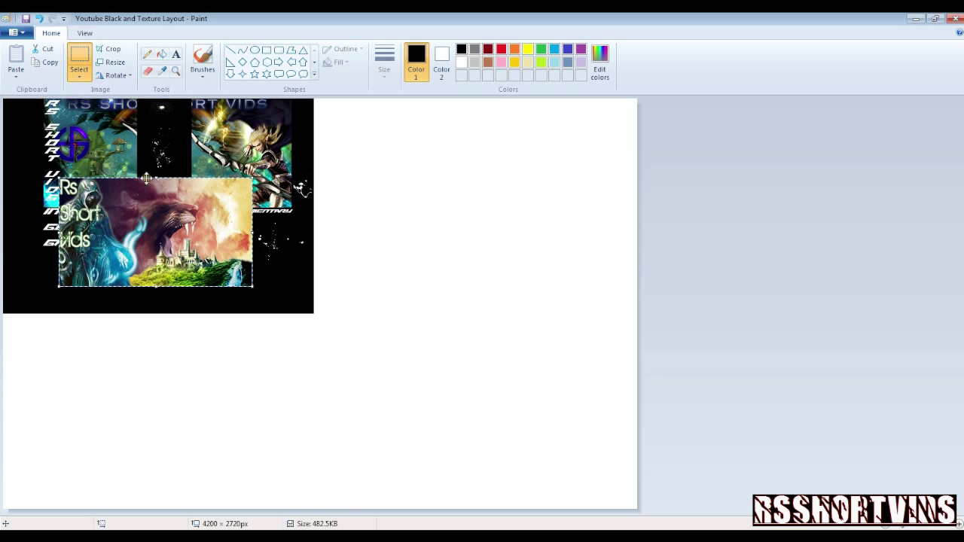
left_click_drag(139, 243, 412, 222)
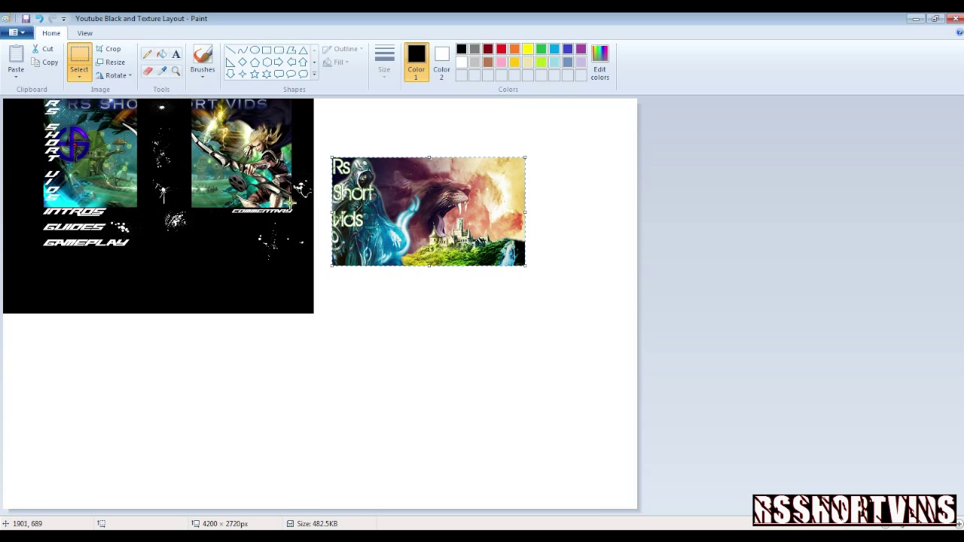
left_click(336, 136)
left_click(383, 137)
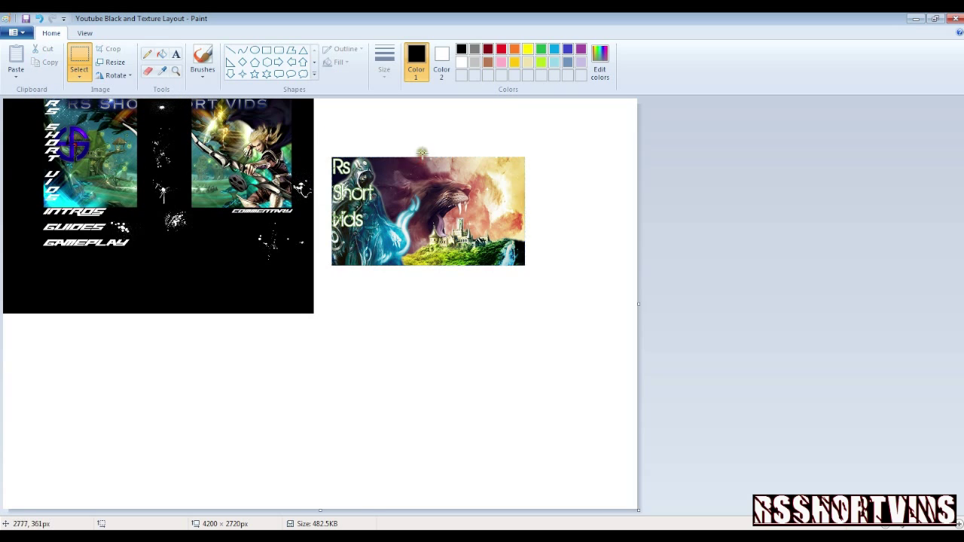
Step: Move the composite's right half over the layout's archer picture and its left half over the treehouse picture, and start Save As
left_click_drag(430, 152, 544, 277)
left_click_drag(500, 231, 260, 174)
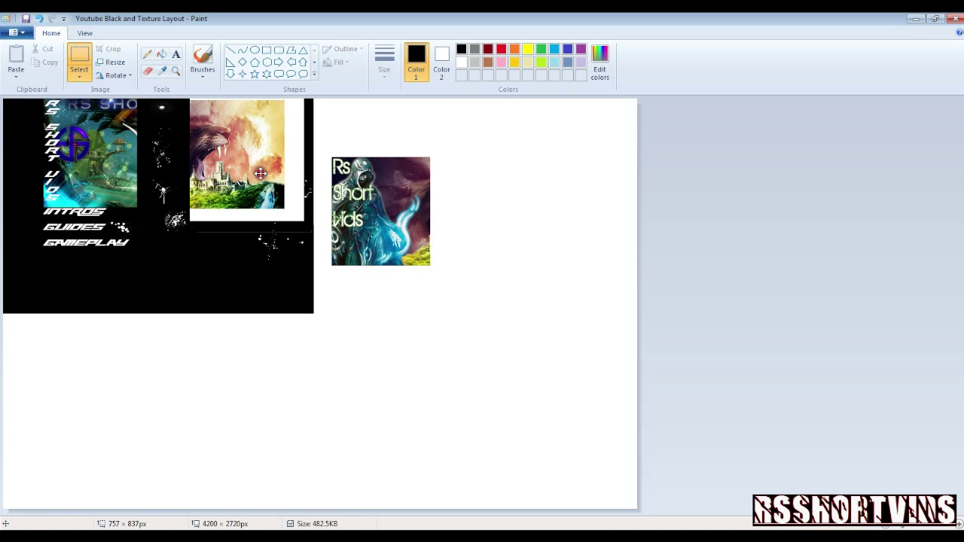
left_click_drag(454, 280, 322, 148)
left_click_drag(367, 212, 103, 162)
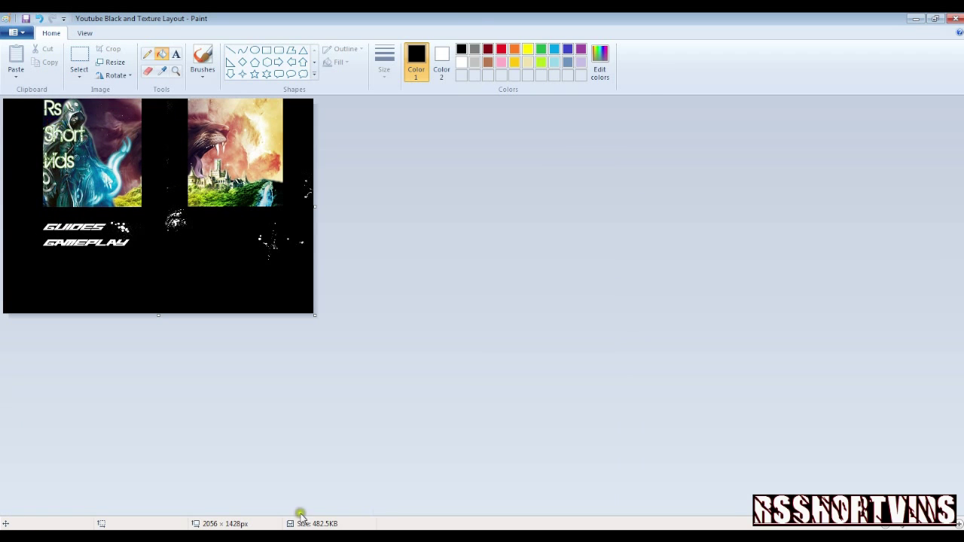
key("F12")
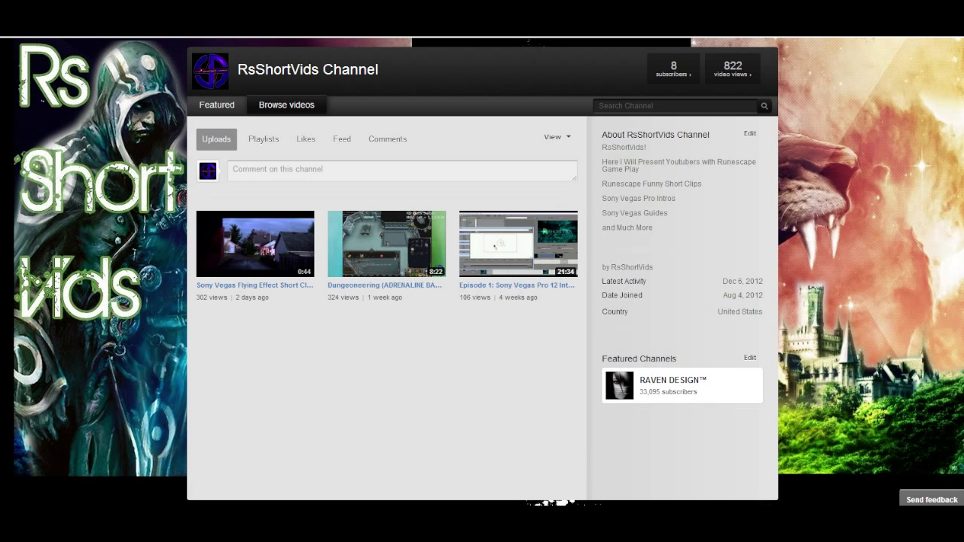